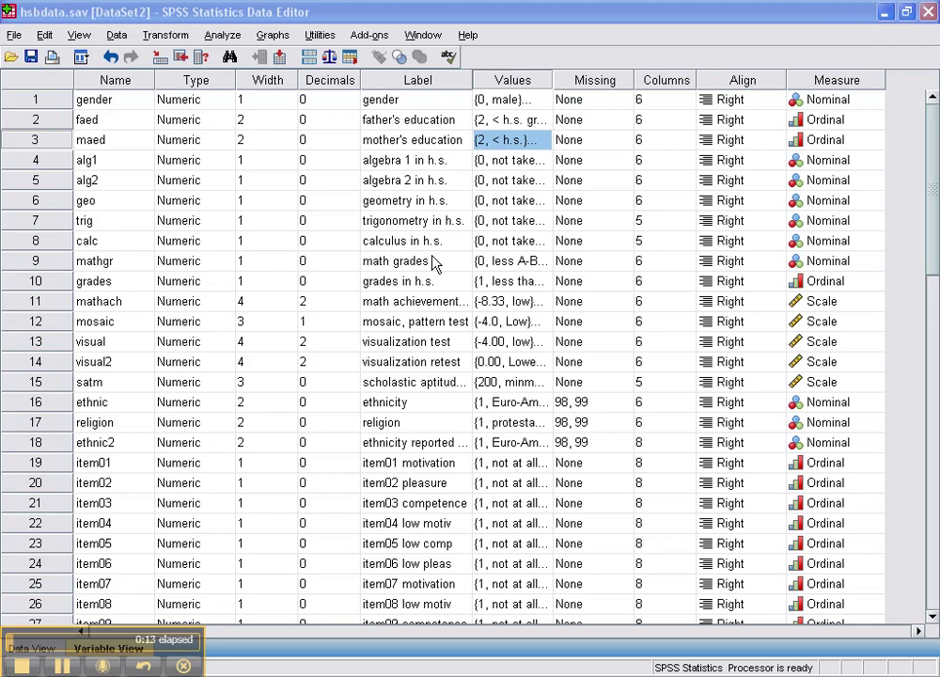
- Open the Analyze menu to reach the Descriptive Statistics procedures
{"action": "left_click", "coordinate": [223, 36]}
{"action": "mouse_move", "coordinate": [268, 79]}
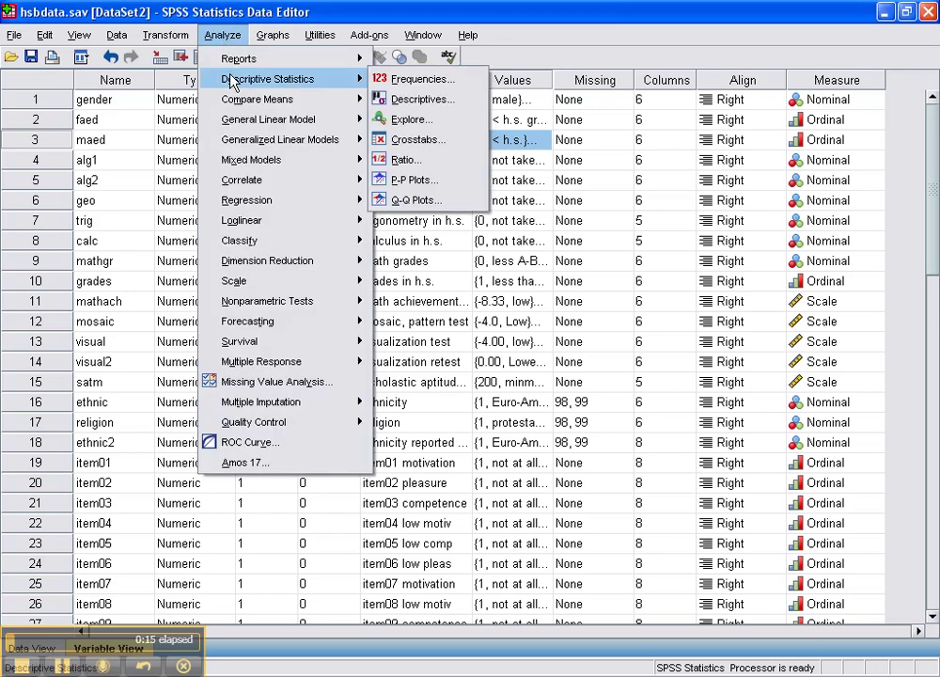
- Run Frequencies on religion with frequency tables shown, giving 67 valid and 8 missing cases
{"action": "left_click", "coordinate": [395, 81]}
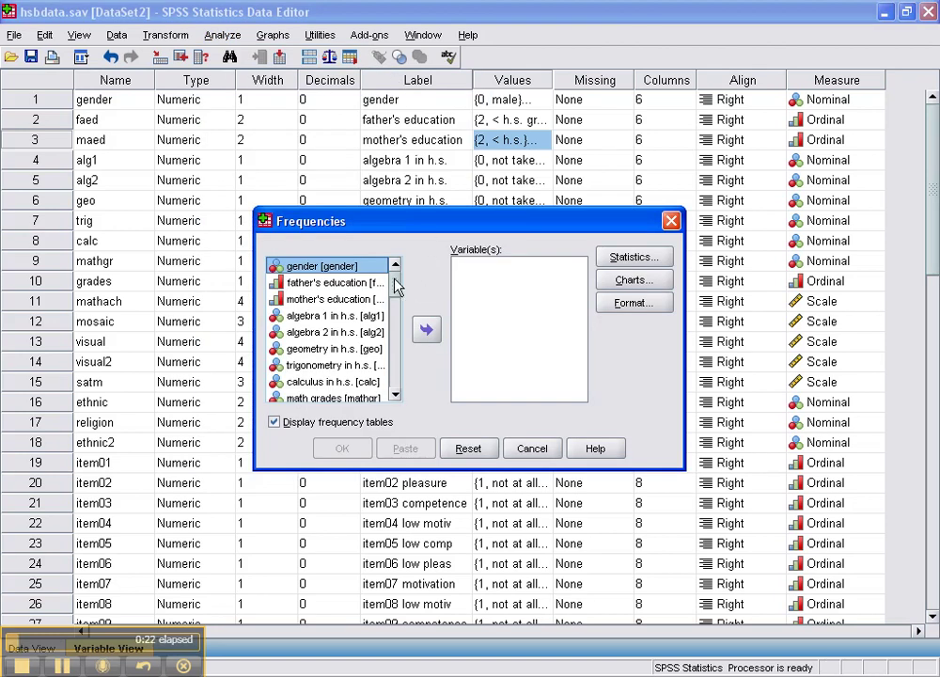
{"action": "left_click_drag", "start_coordinate": [396, 286], "coordinate": [396, 292]}
{"action": "scroll", "coordinate": [354, 308], "scroll_direction": "down", "scroll_amount": 1}
{"action": "scroll", "coordinate": [354, 308], "scroll_direction": "down", "scroll_amount": 2}
{"action": "scroll", "coordinate": [354, 307], "scroll_direction": "down", "scroll_amount": 1}
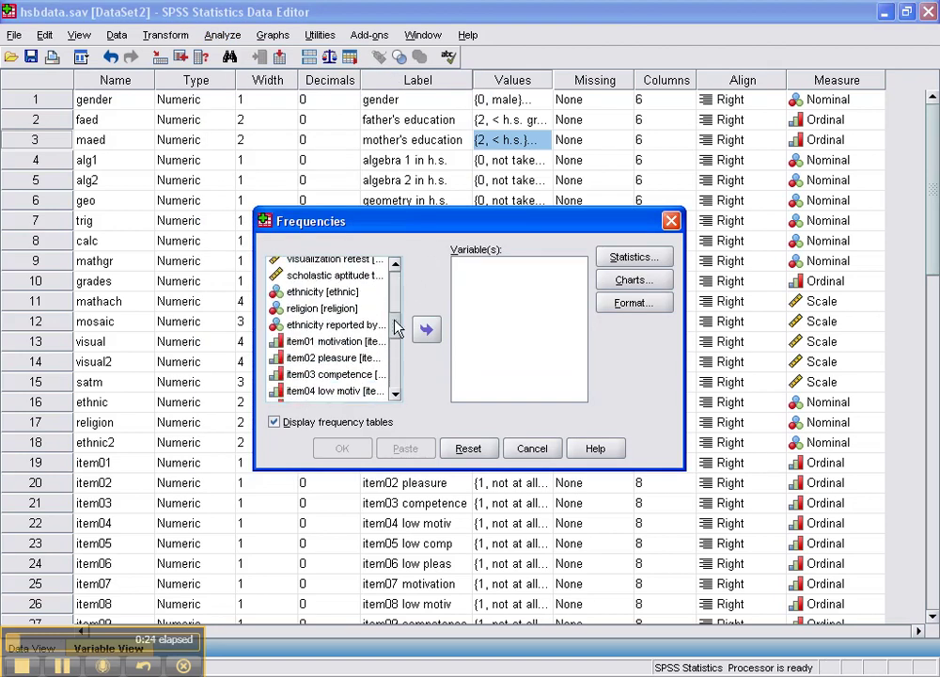
{"action": "left_click", "coordinate": [355, 305]}
{"action": "left_click", "coordinate": [426, 330]}
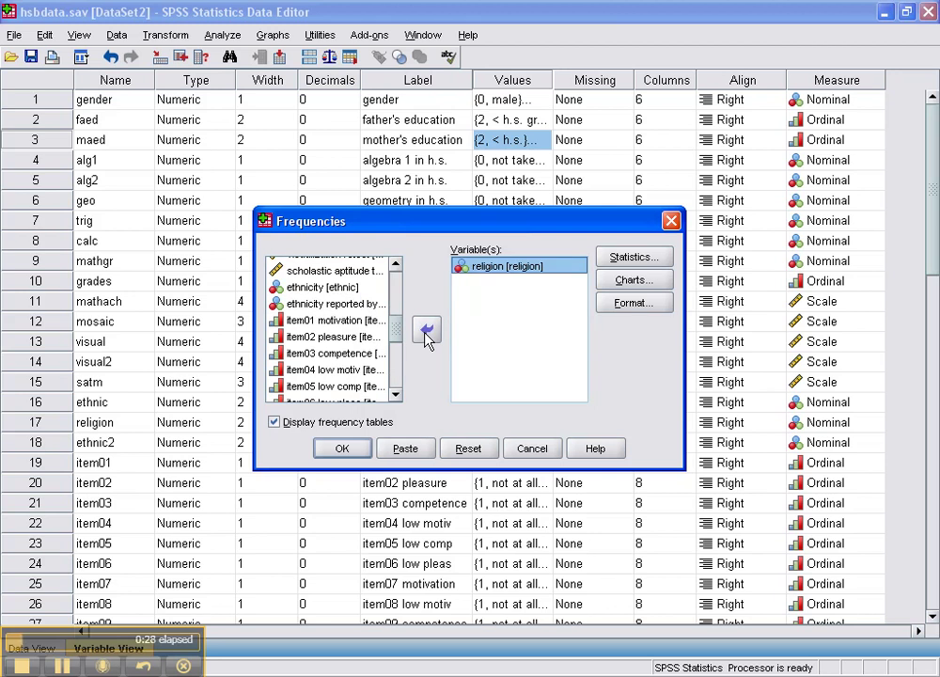
{"action": "left_click", "coordinate": [283, 426]}
{"action": "left_click", "coordinate": [341, 449]}
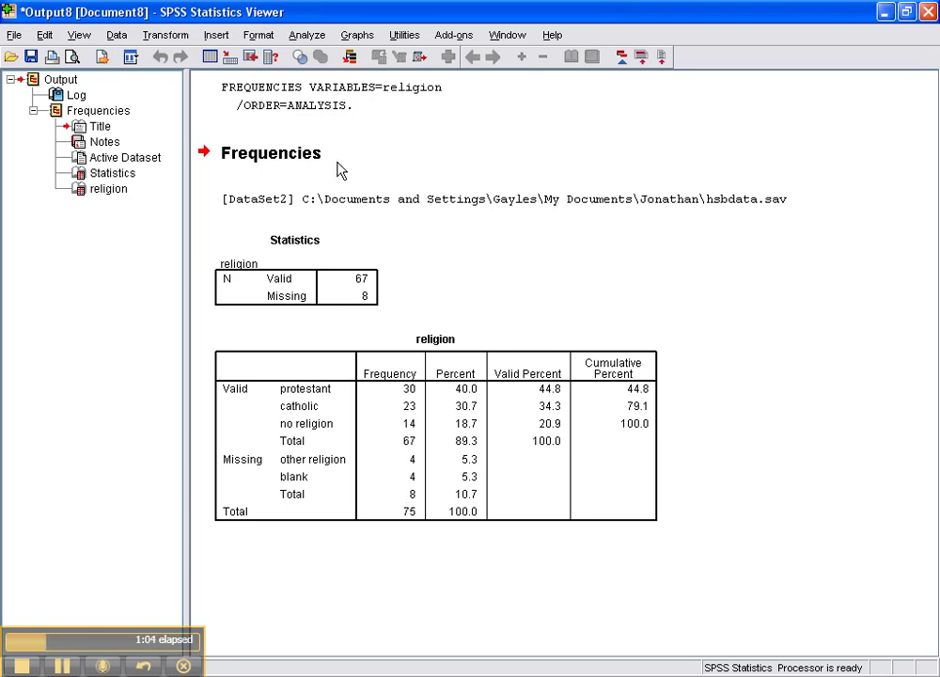
{"action": "left_click", "coordinate": [305, 38]}
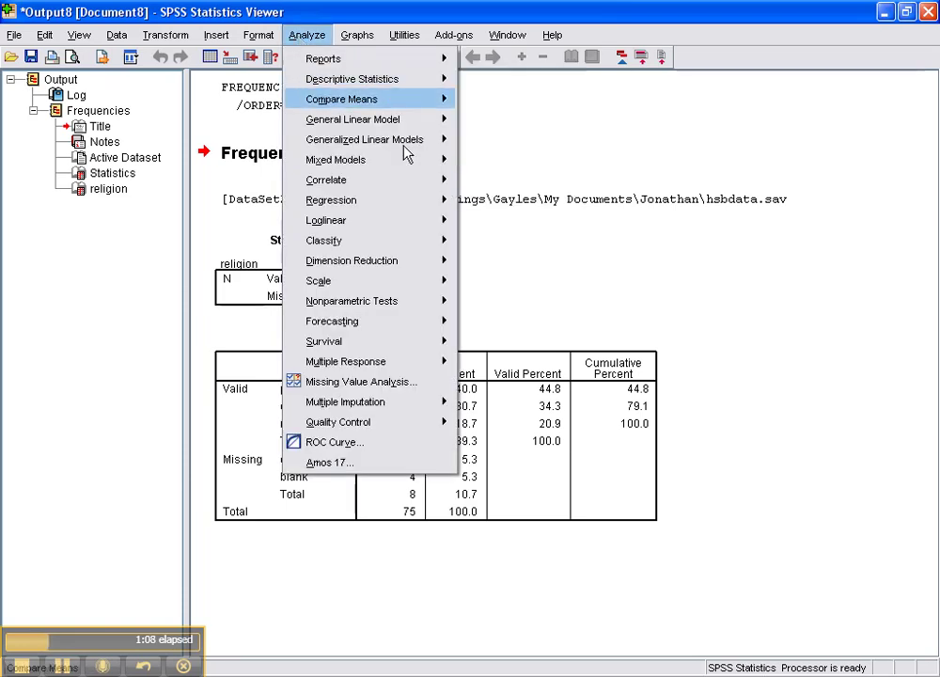
- Reopen Frequencies and remove religion from the Variable(s) list
{"action": "left_click", "coordinate": [674, 321]}
{"action": "left_click", "coordinate": [306, 35]}
{"action": "mouse_move", "coordinate": [352, 79]}
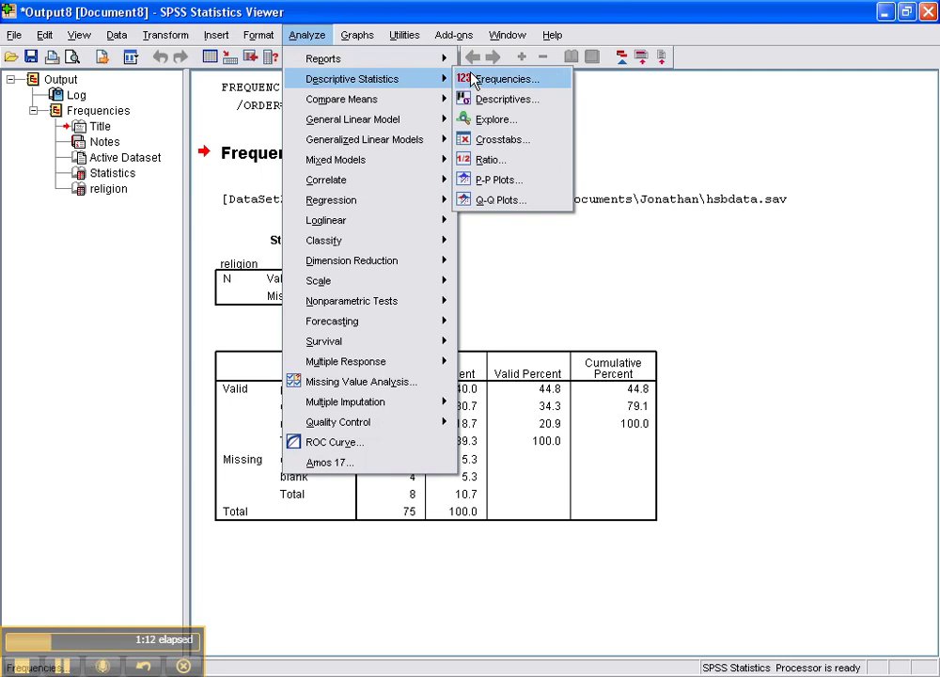
{"action": "left_click", "coordinate": [472, 81]}
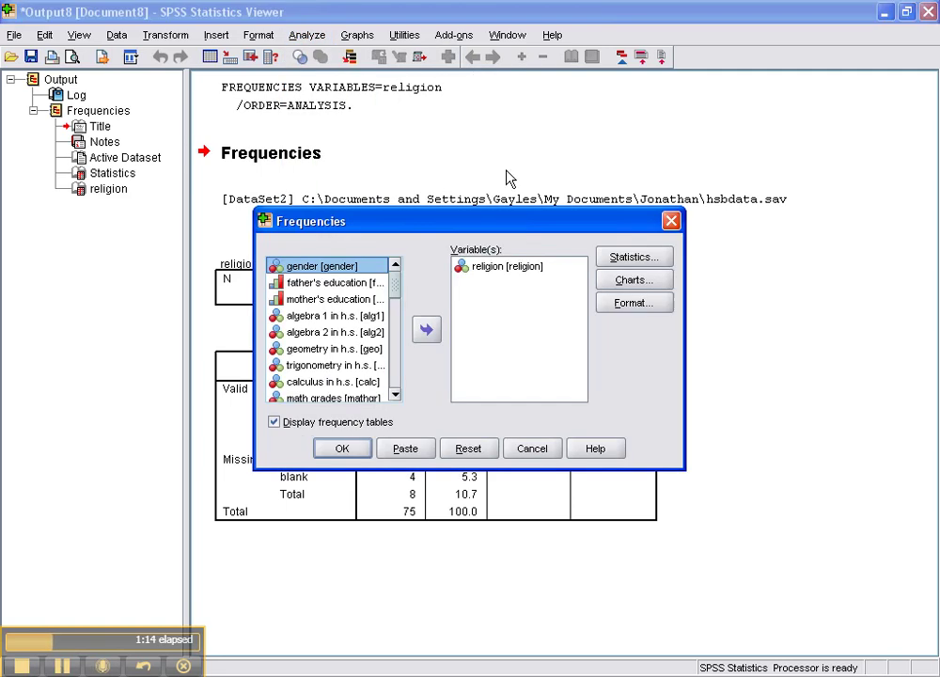
{"action": "left_click", "coordinate": [514, 272]}
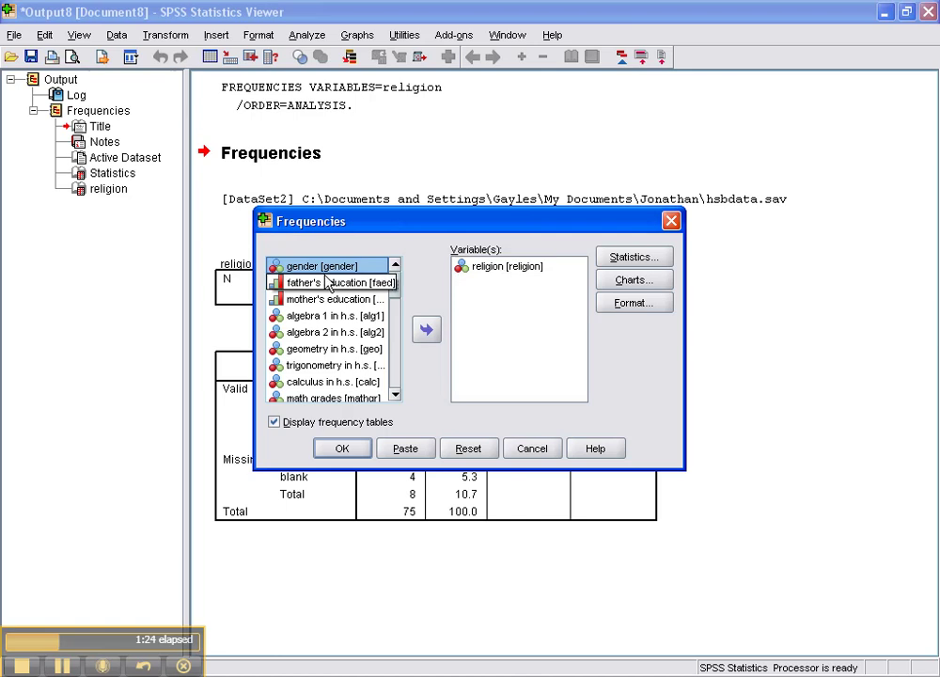
{"action": "left_click", "coordinate": [501, 271]}
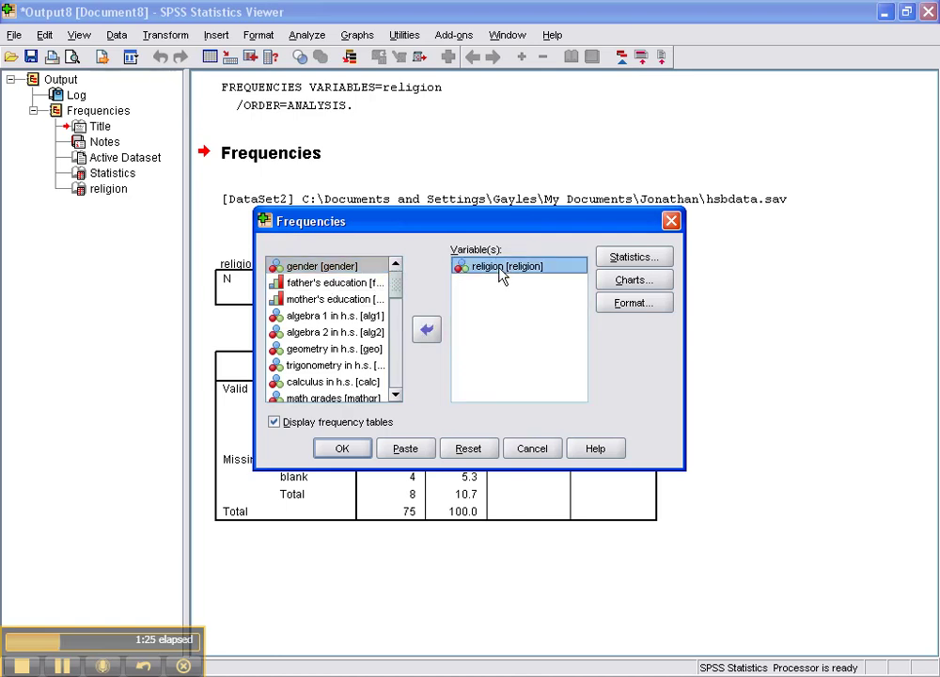
{"action": "left_click", "coordinate": [426, 331]}
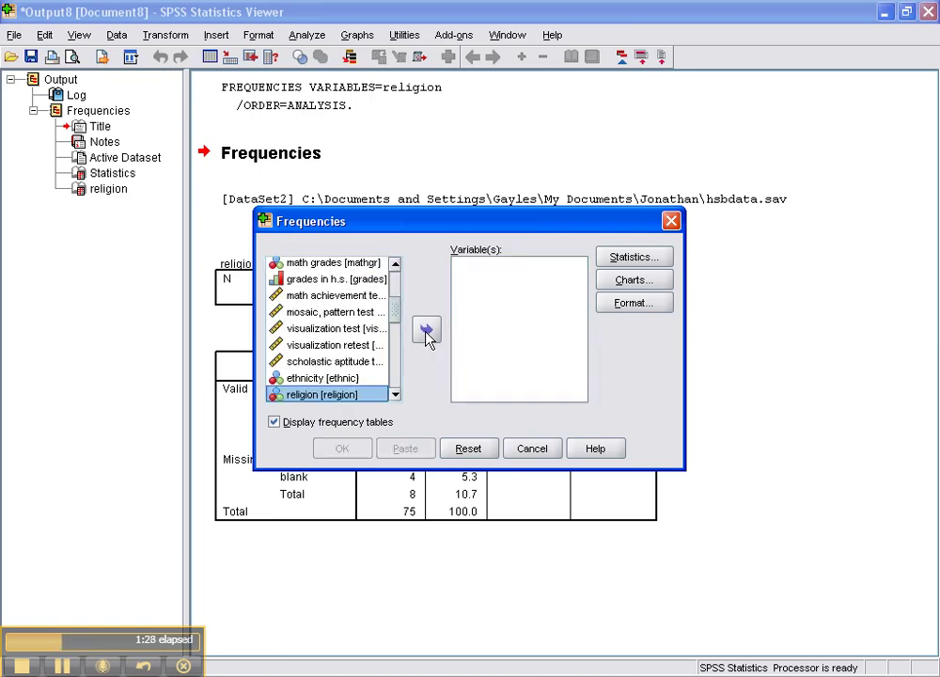
{"action": "left_click", "coordinate": [425, 331]}
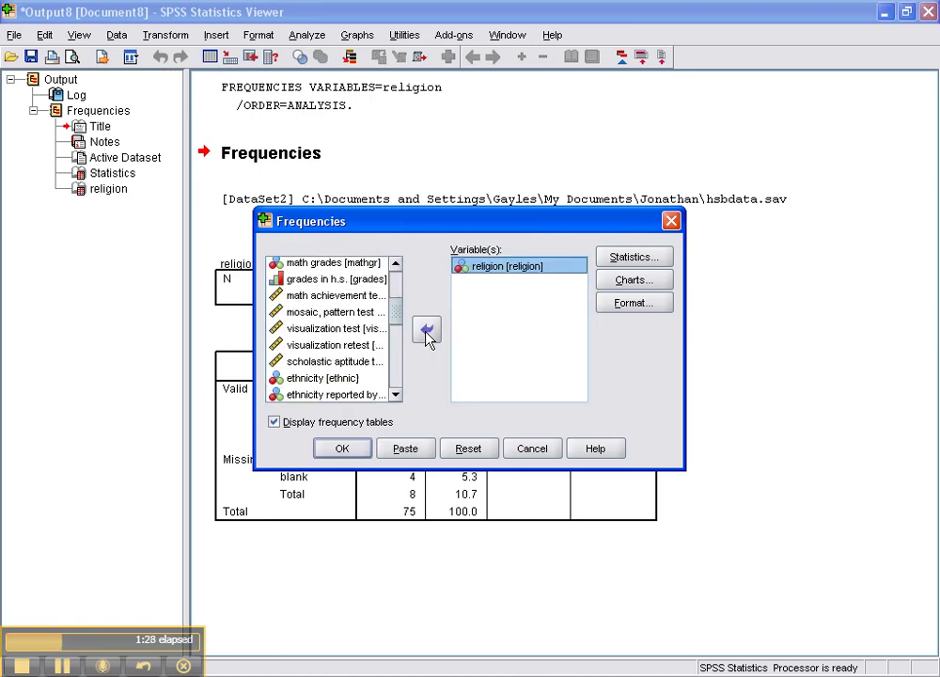
{"action": "double_click", "coordinate": [514, 270]}
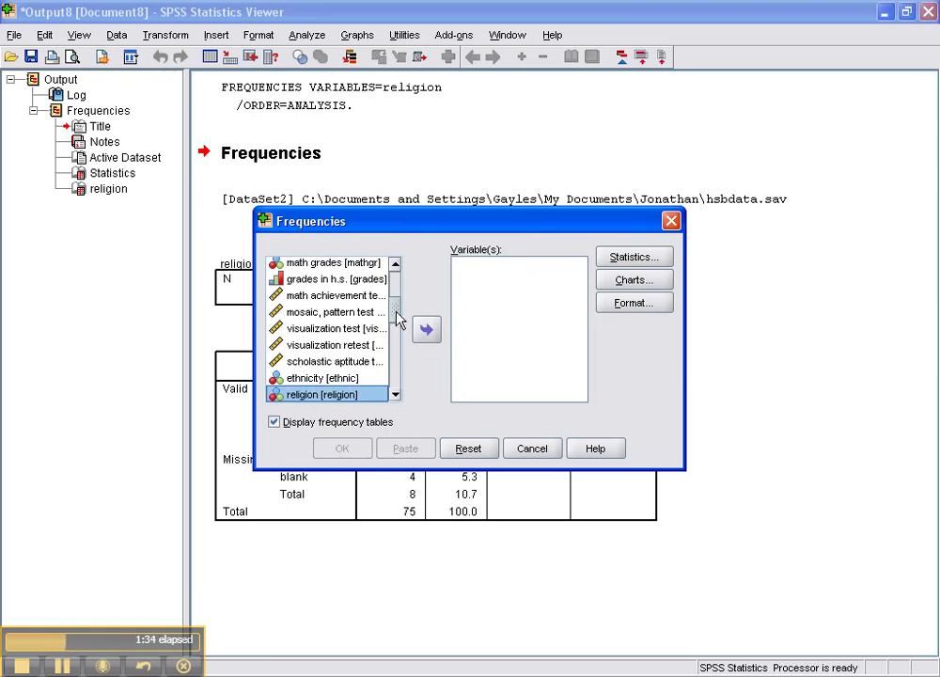
- Add grades in h.s. to Variable(s) and run its frequency table
{"action": "left_click_drag", "start_coordinate": [397, 320], "coordinate": [396, 316]}
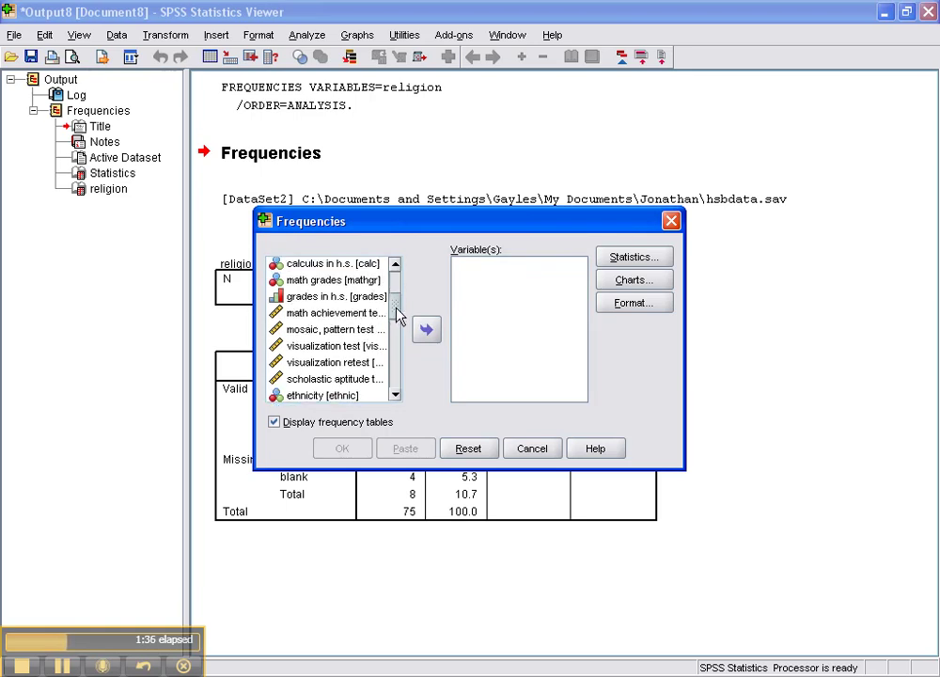
{"action": "left_click", "coordinate": [334, 297]}
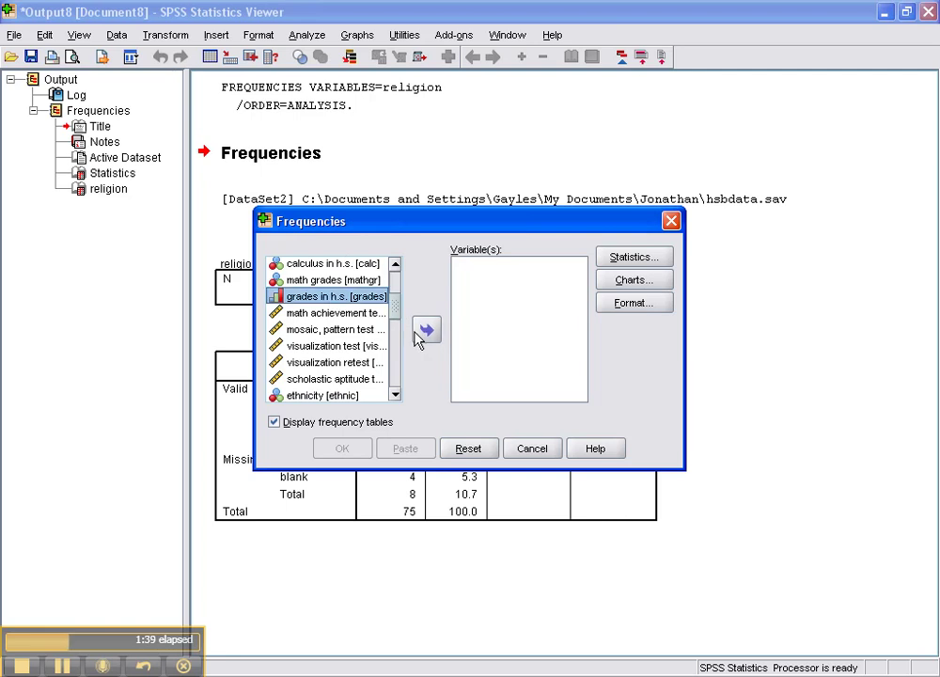
{"action": "double_click", "coordinate": [316, 299]}
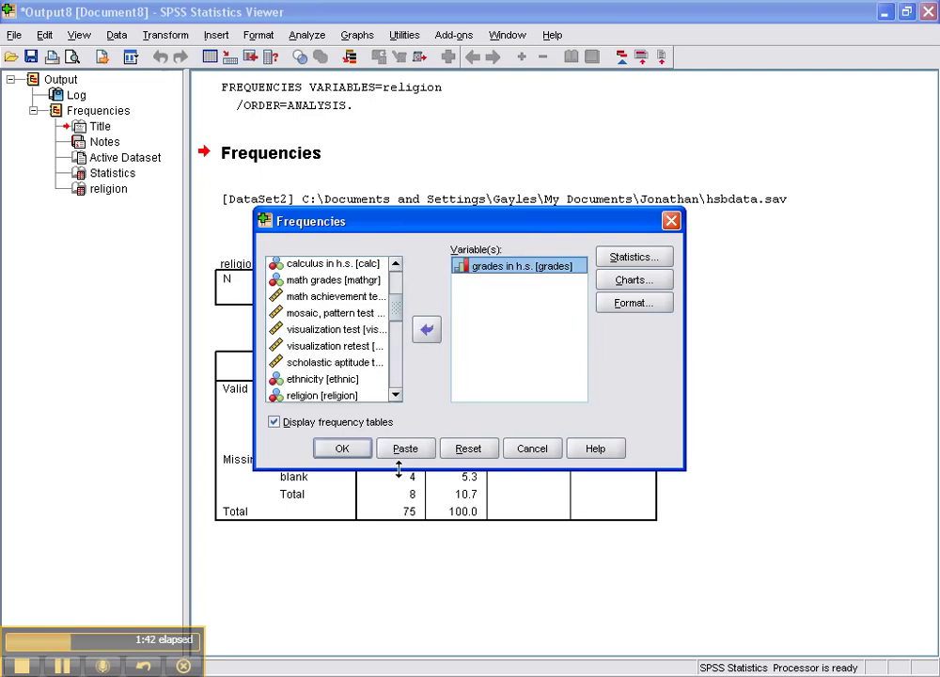
{"action": "left_click", "coordinate": [344, 449]}
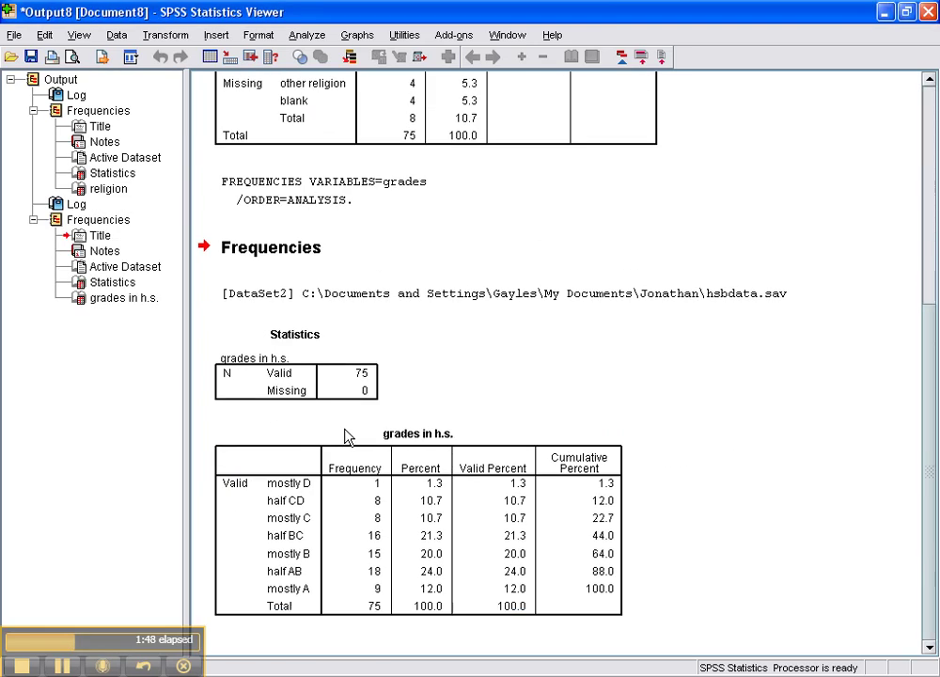
- Scroll through the religion and grades frequency tables, then reopen the Analyze menu
{"action": "scroll", "coordinate": [348, 435], "scroll_direction": "up", "scroll_amount": 3}
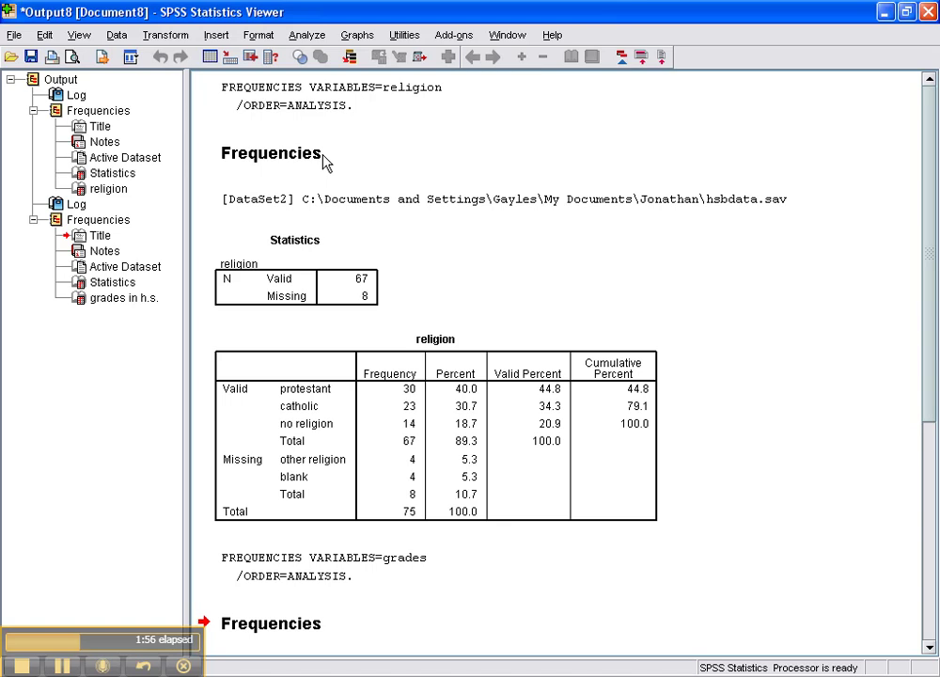
{"action": "scroll", "coordinate": [313, 130], "scroll_direction": "down", "scroll_amount": 3}
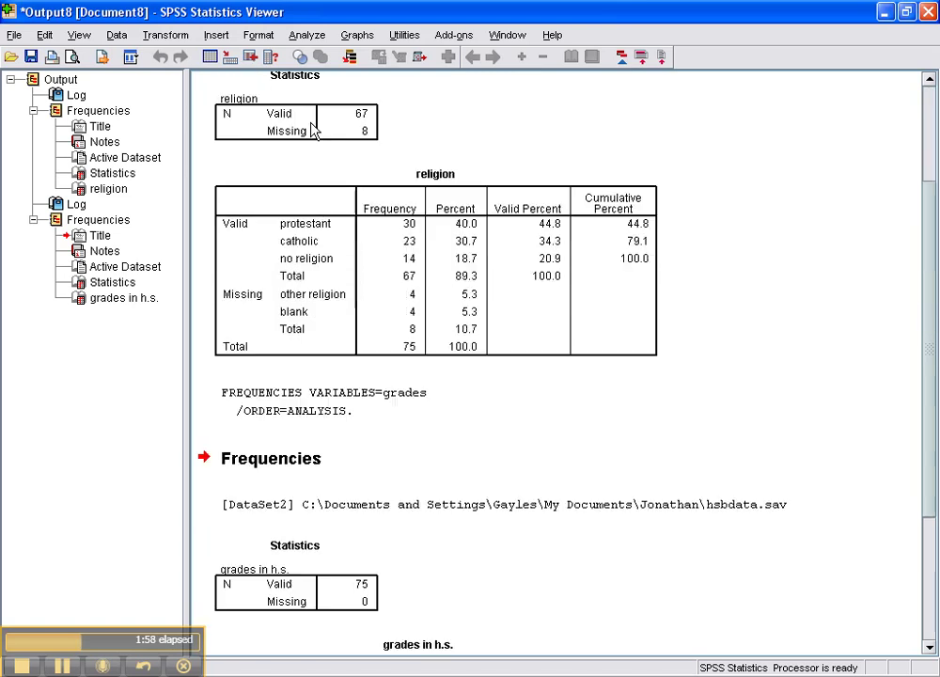
{"action": "scroll", "coordinate": [315, 130], "scroll_direction": "down", "scroll_amount": 3}
{"action": "scroll", "coordinate": [319, 132], "scroll_direction": "down", "scroll_amount": 1}
{"action": "scroll", "coordinate": [319, 136], "scroll_direction": "up", "scroll_amount": 7}
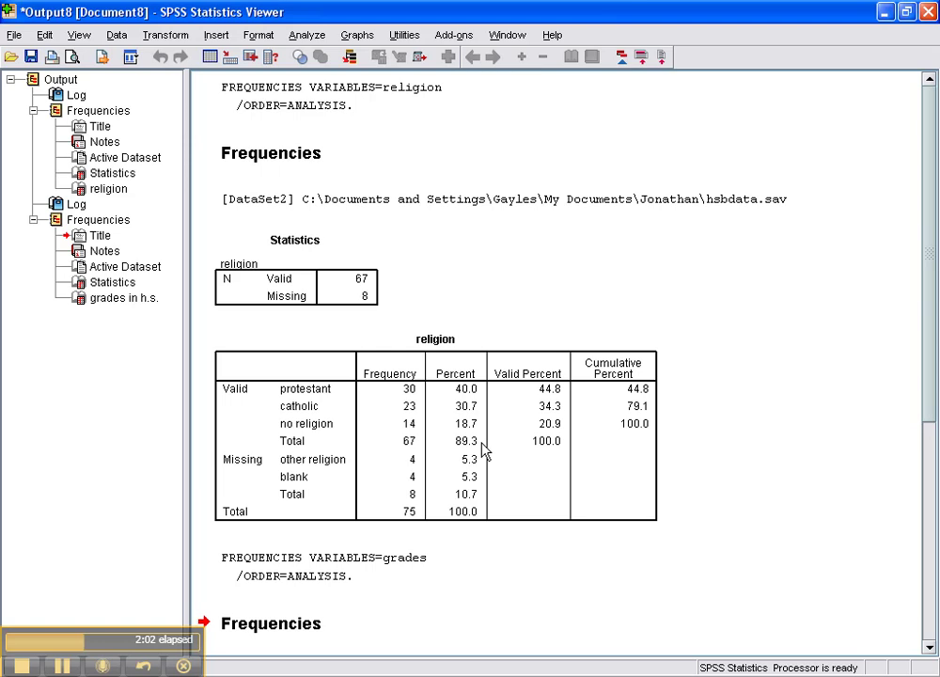
{"action": "scroll", "coordinate": [481, 451], "scroll_direction": "down", "scroll_amount": 3}
{"action": "scroll", "coordinate": [462, 399], "scroll_direction": "down", "scroll_amount": 4}
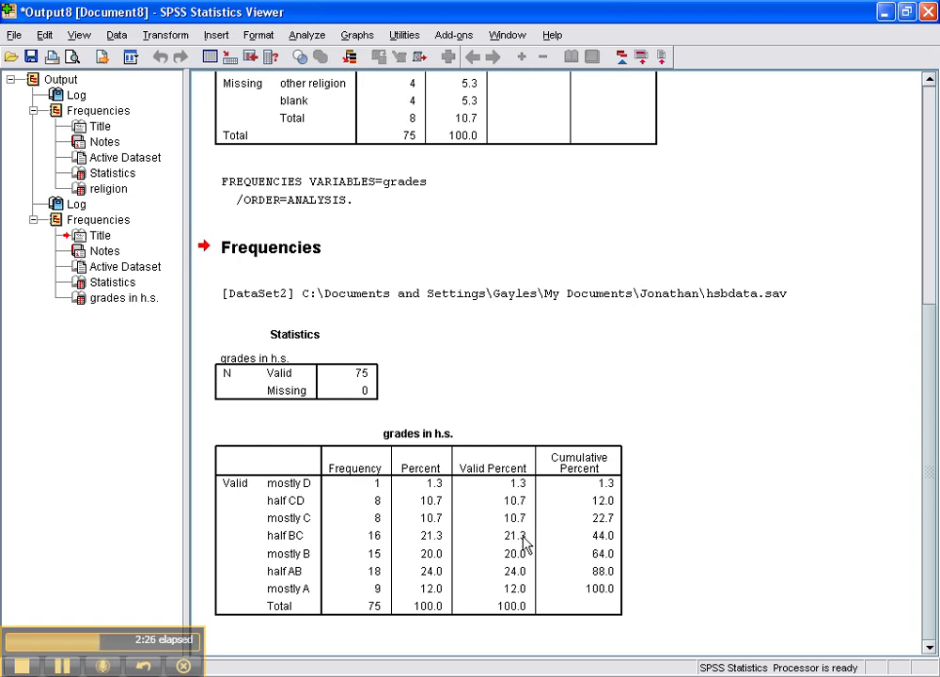
{"action": "left_click", "coordinate": [307, 36]}
{"action": "mouse_move", "coordinate": [353, 79]}
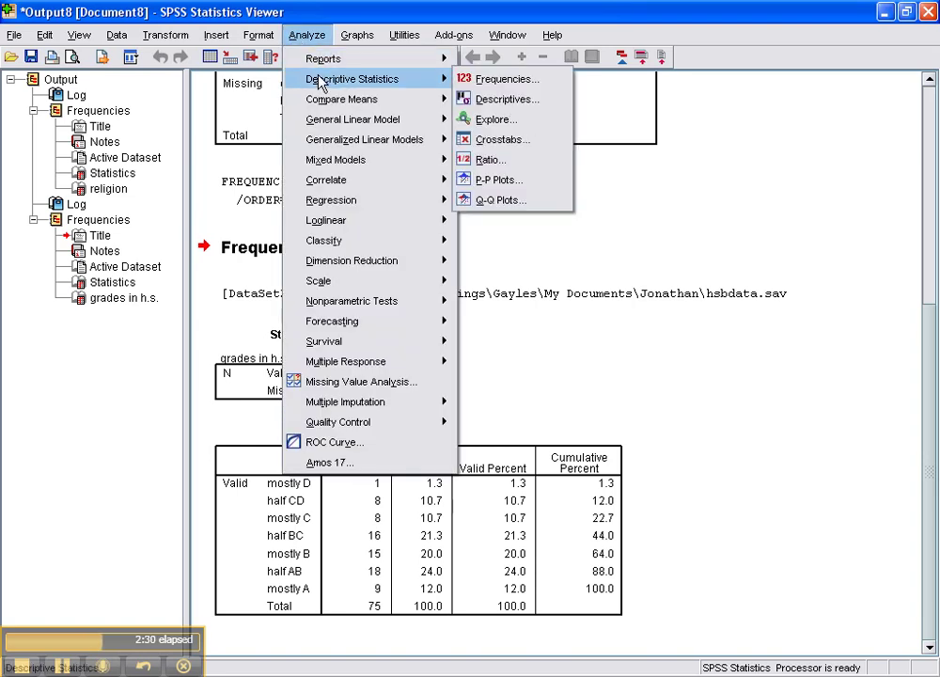
- In Frequencies, replace grades in h.s. with religion as the analysed variable
{"action": "left_click", "coordinate": [470, 80]}
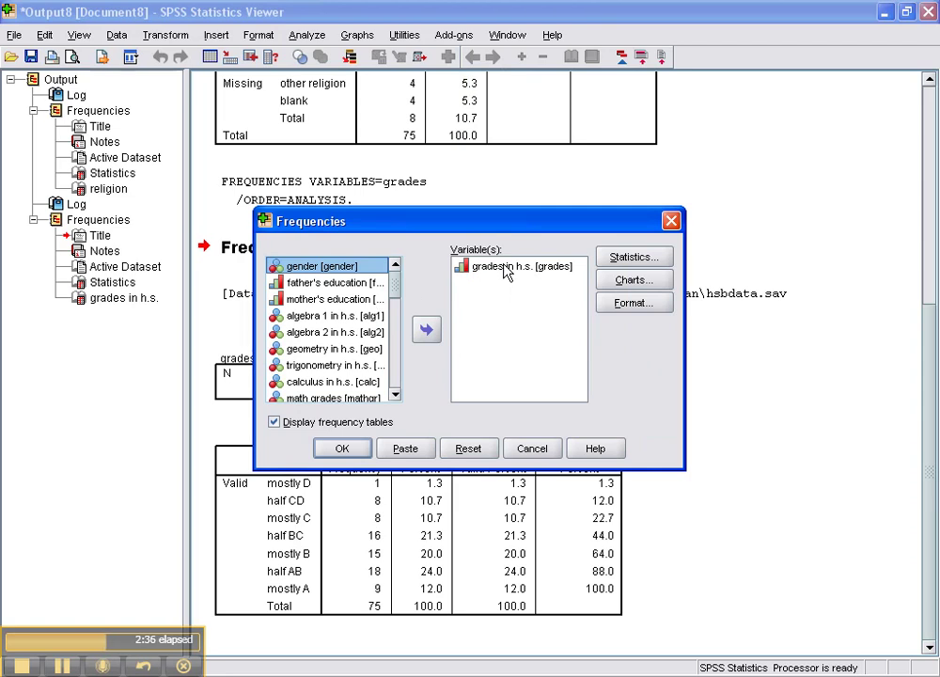
{"action": "left_click", "coordinate": [506, 269]}
{"action": "double_click", "coordinate": [506, 270]}
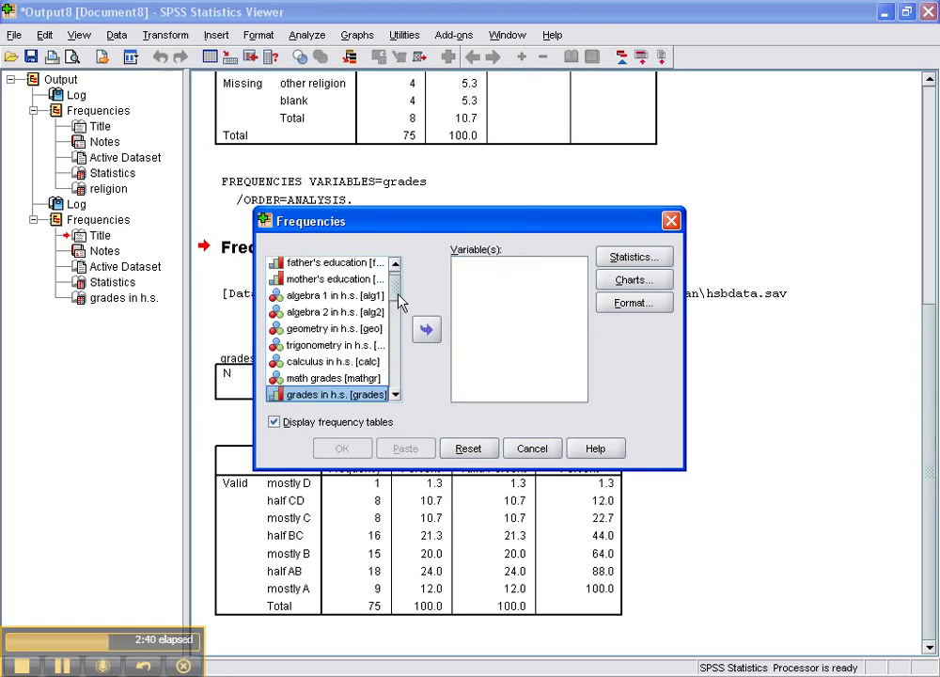
{"action": "left_click_drag", "start_coordinate": [398, 302], "coordinate": [391, 335]}
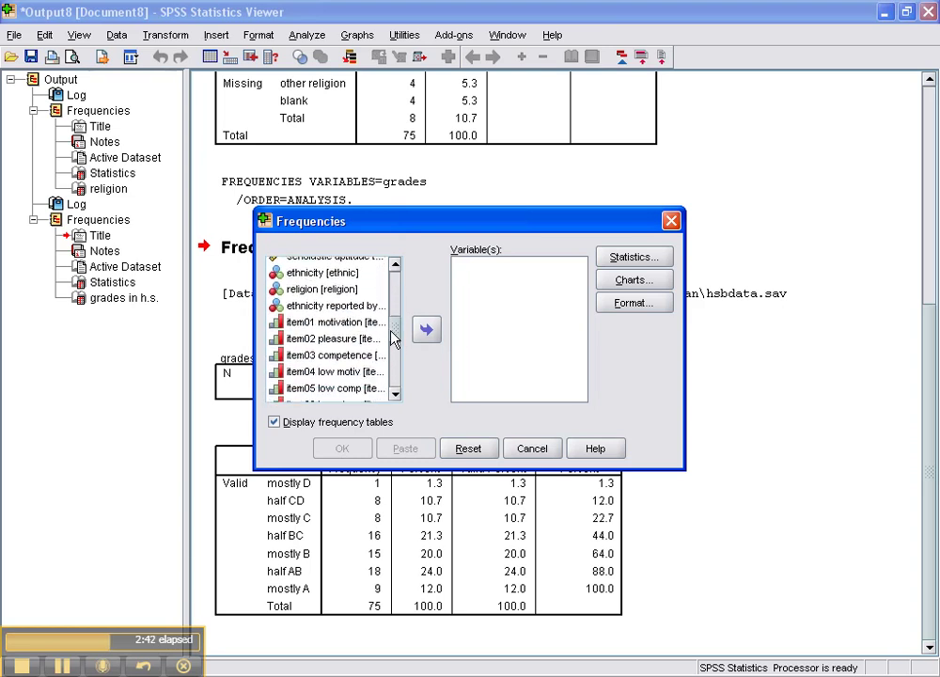
{"action": "double_click", "coordinate": [321, 281]}
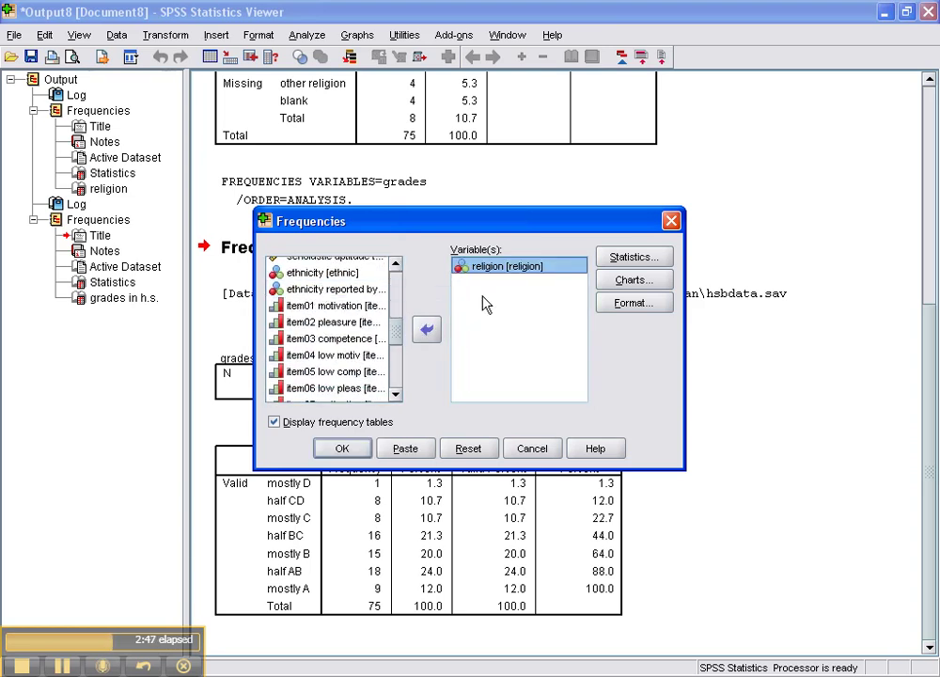
- Turn on bar charts in the Charts options and run the religion frequencies
{"action": "left_click", "coordinate": [618, 282]}
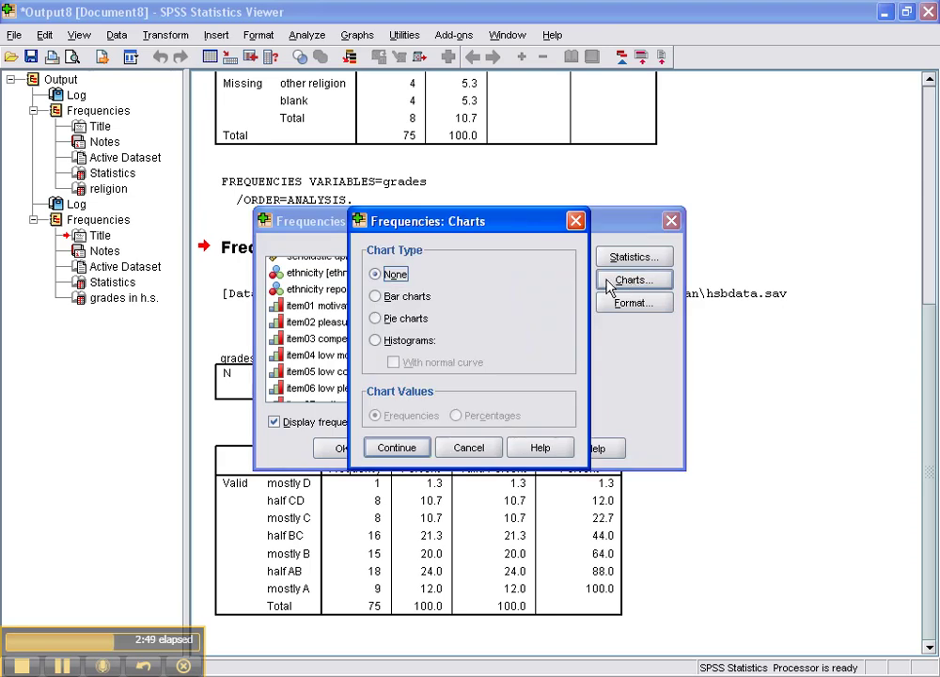
{"action": "left_click", "coordinate": [412, 297]}
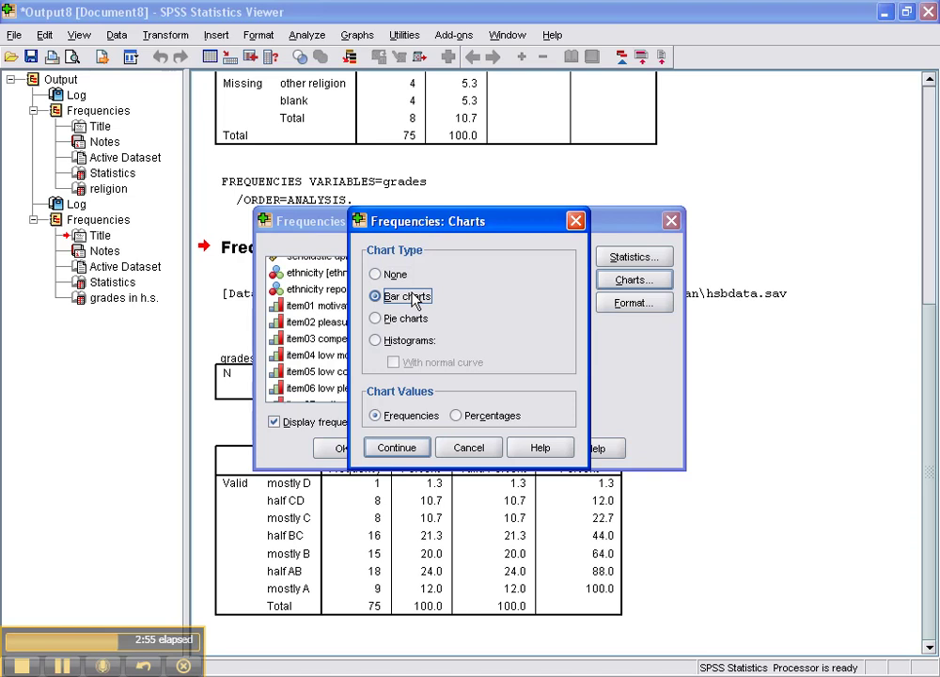
{"action": "left_click", "coordinate": [402, 456]}
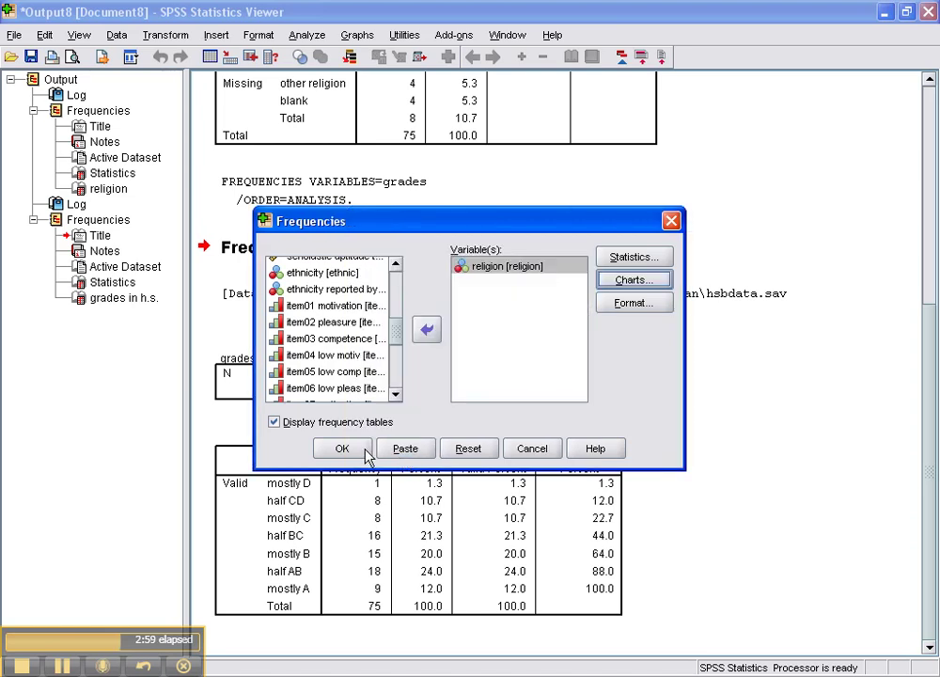
{"action": "left_click", "coordinate": [360, 454]}
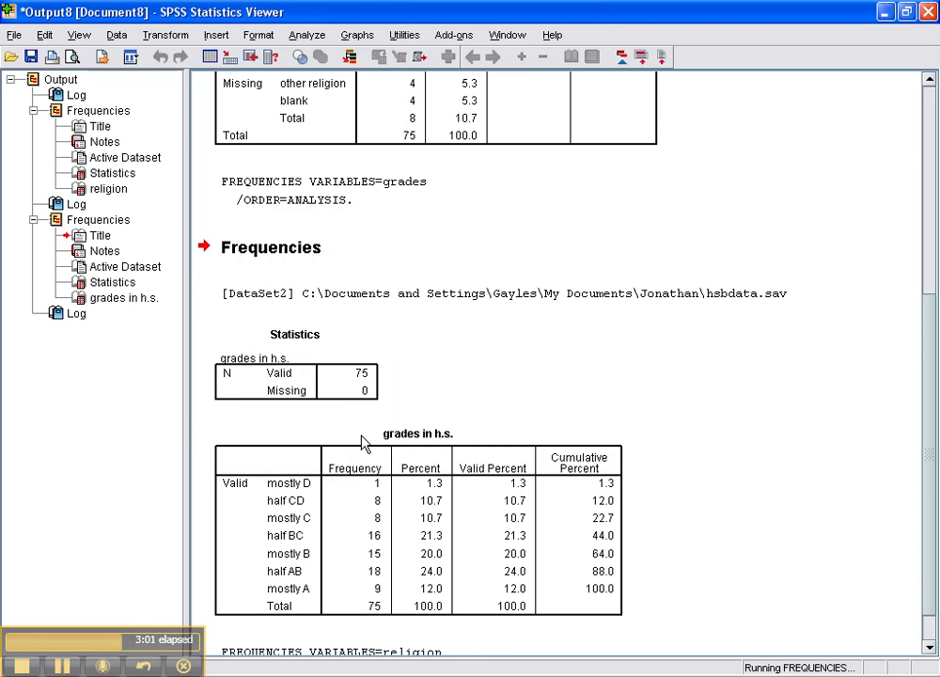
- Review the religion table and bar chart, then launch Graphs > Chart Builder
{"action": "scroll", "coordinate": [722, 384], "scroll_direction": "down", "scroll_amount": 3}
{"action": "scroll", "coordinate": [722, 384], "scroll_direction": "down", "scroll_amount": 5}
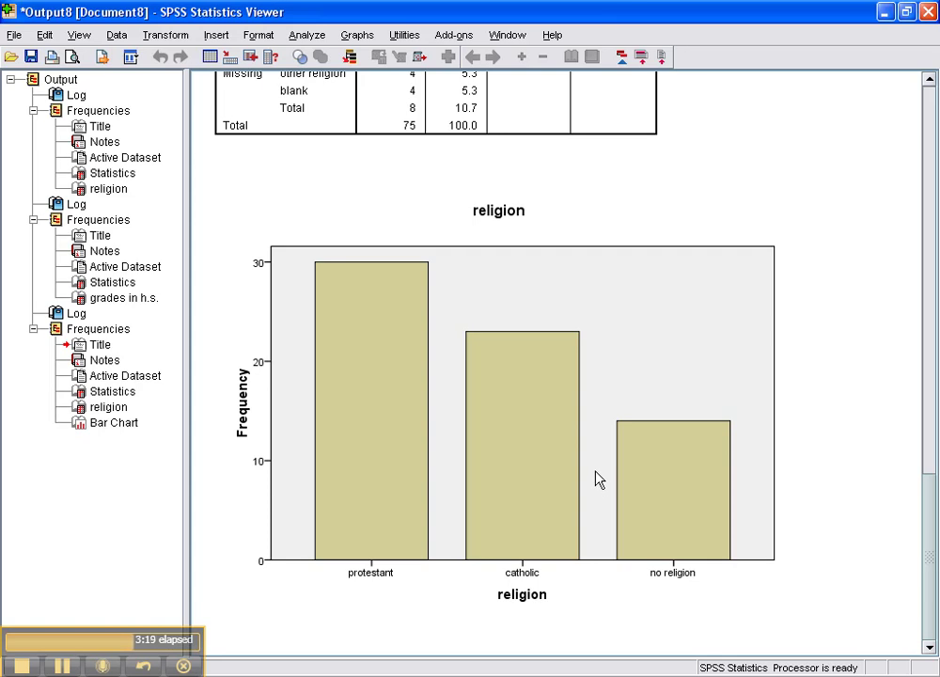
{"action": "scroll", "coordinate": [599, 480], "scroll_direction": "up", "scroll_amount": 2}
{"action": "scroll", "coordinate": [599, 475], "scroll_direction": "up", "scroll_amount": 8}
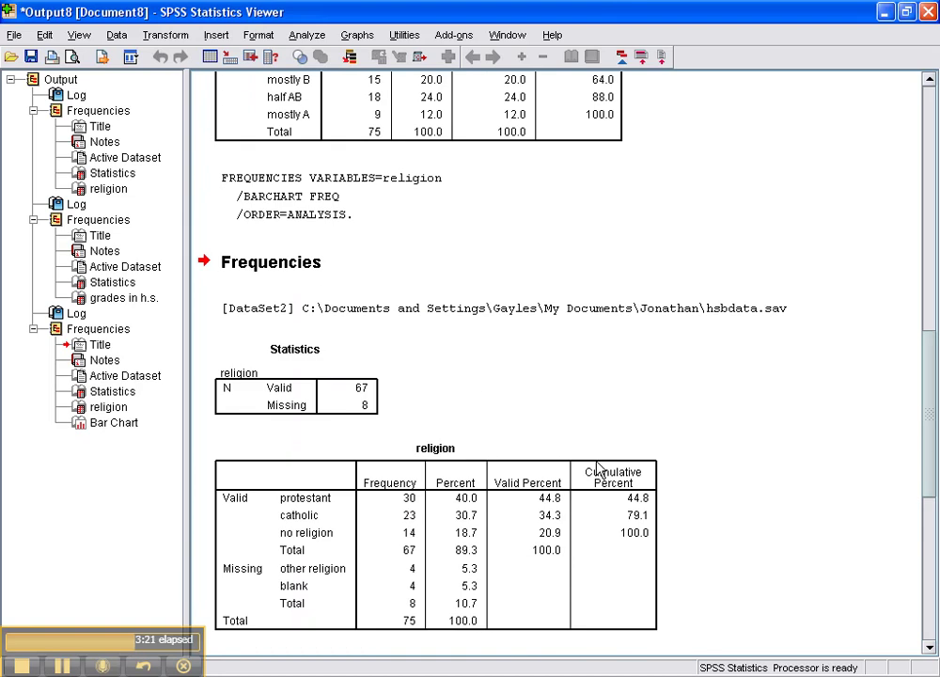
{"action": "scroll", "coordinate": [595, 467], "scroll_direction": "down", "scroll_amount": 5}
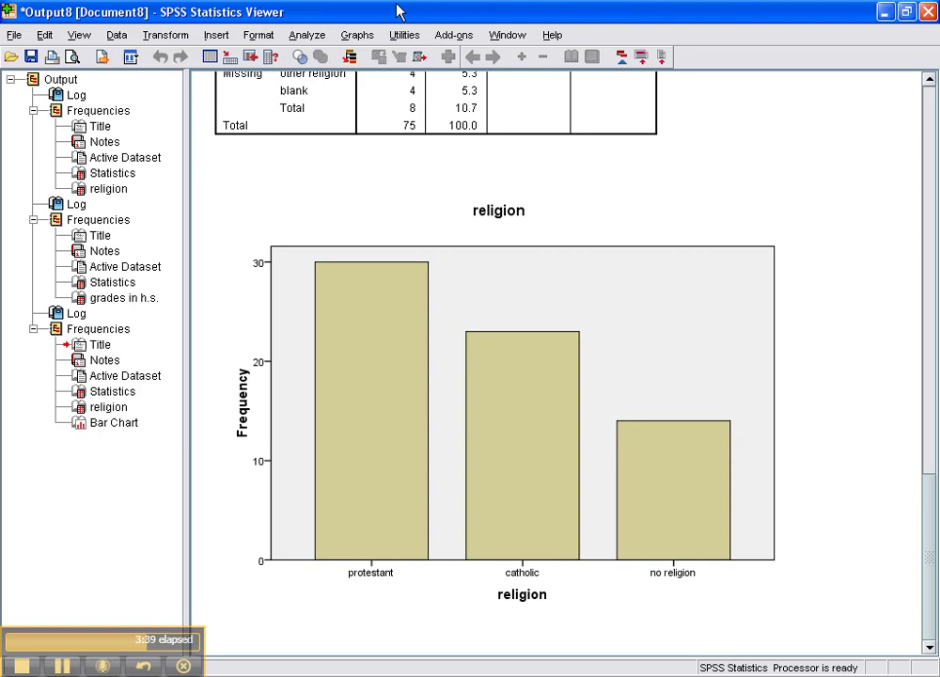
{"action": "left_click", "coordinate": [356, 38]}
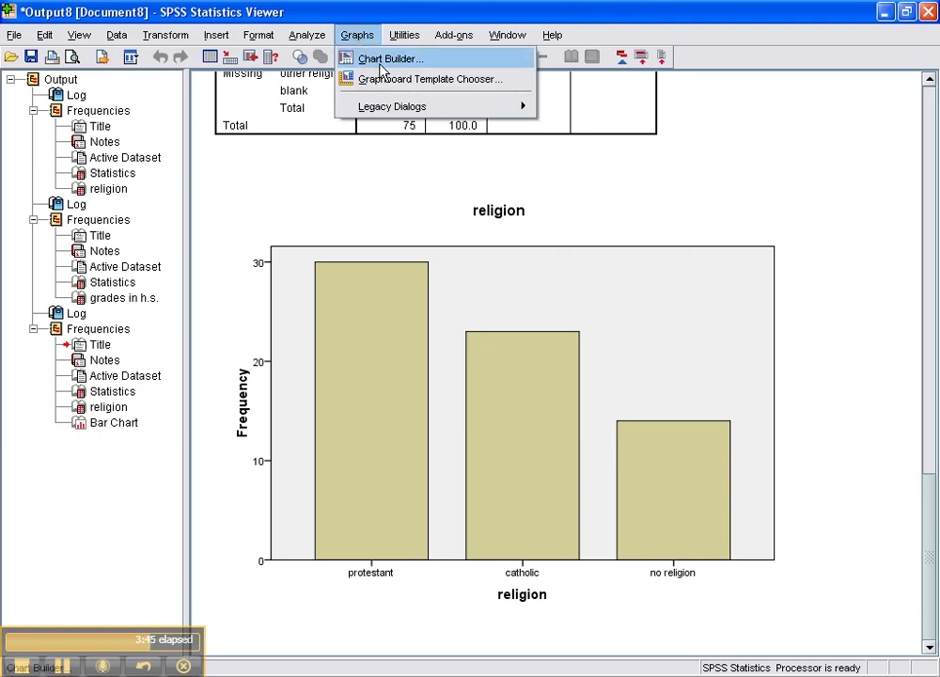
{"action": "left_click", "coordinate": [382, 60]}
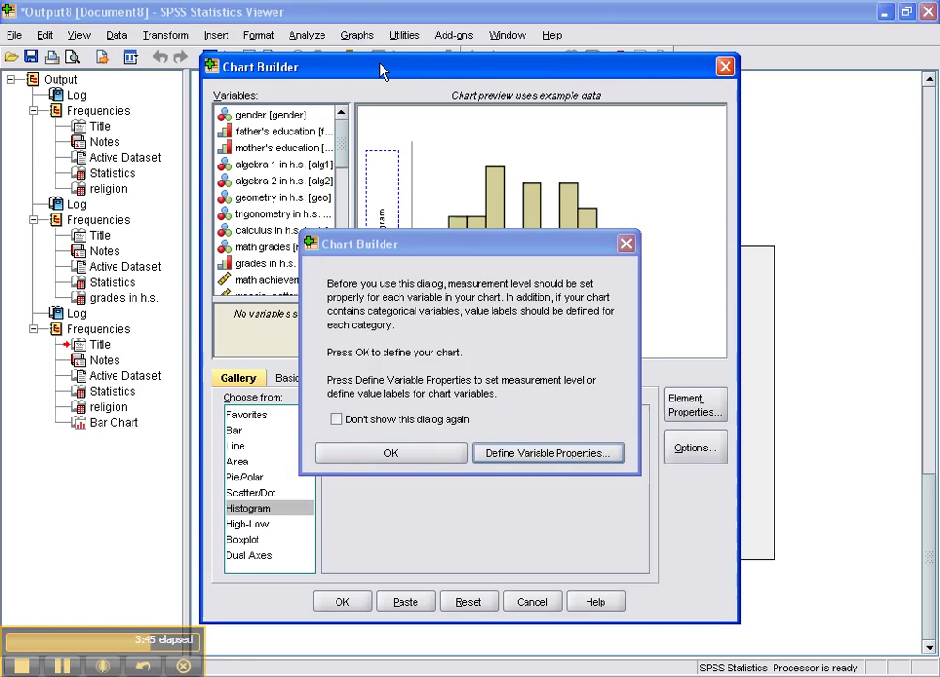
- Reset the Chart Builder and place a simple line chart template in the preview
{"action": "left_click", "coordinate": [430, 455]}
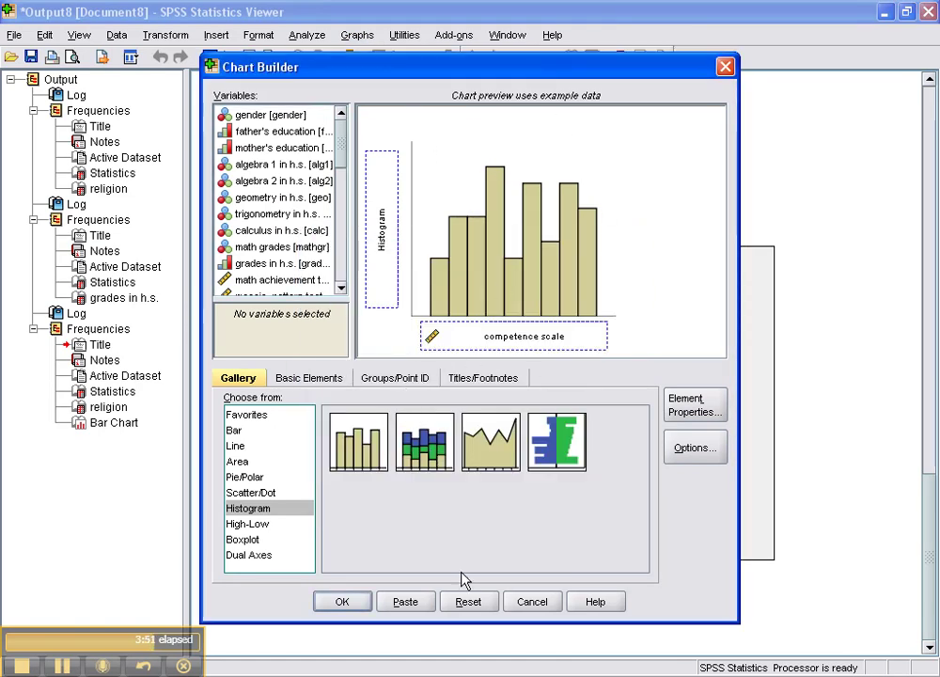
{"action": "left_click", "coordinate": [478, 605]}
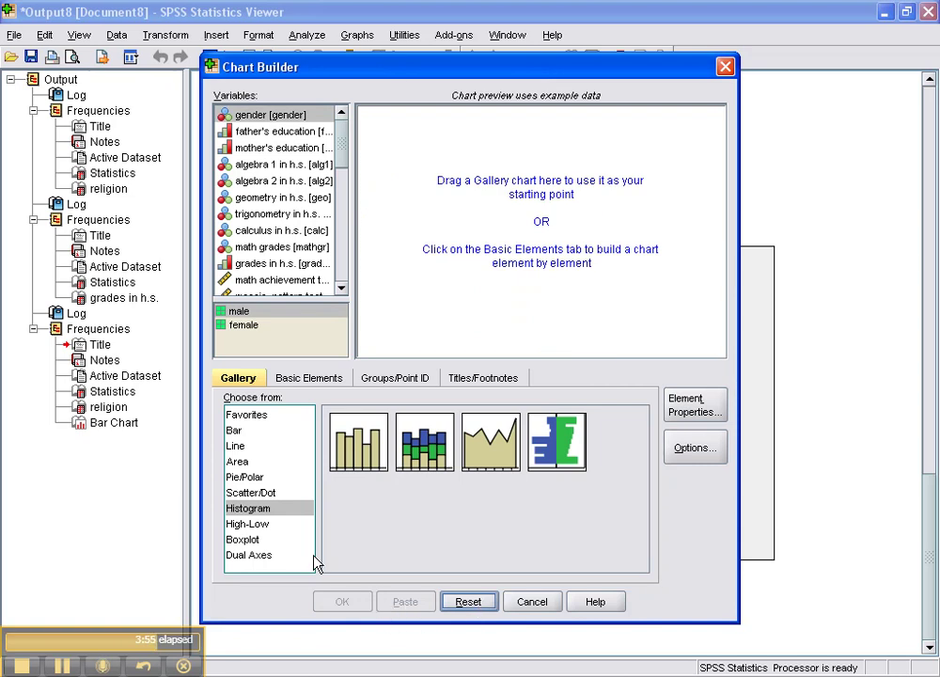
{"action": "left_click", "coordinate": [233, 448]}
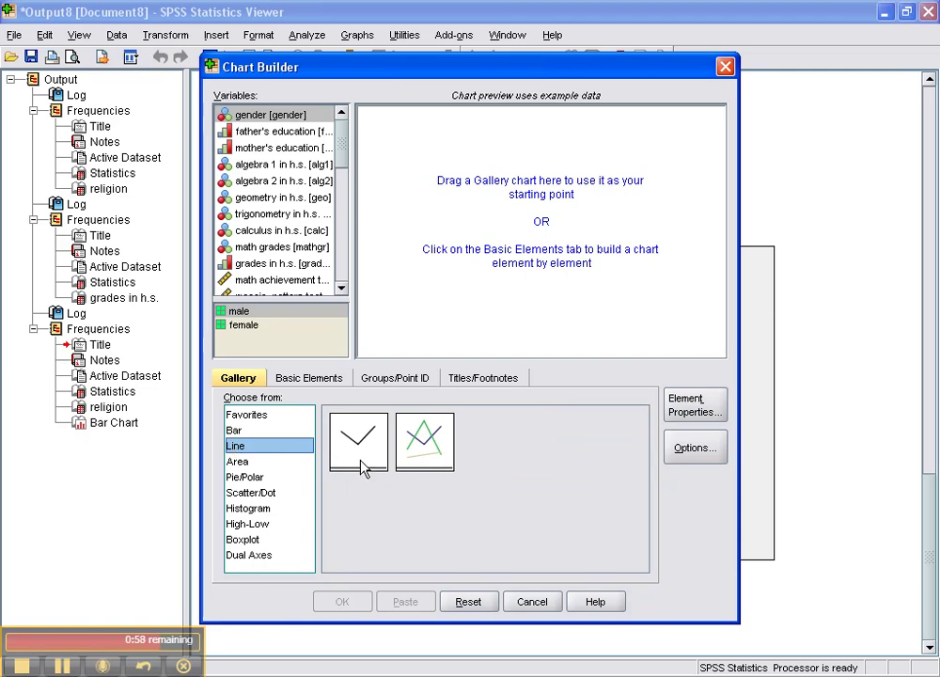
{"action": "left_click_drag", "start_coordinate": [363, 467], "coordinate": [488, 303]}
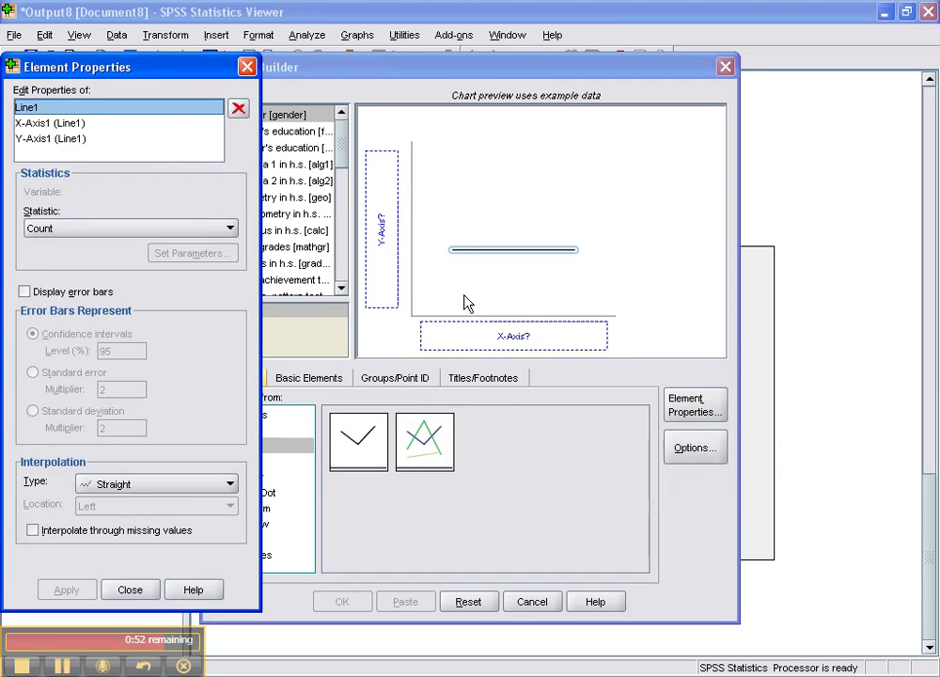
{"action": "left_click", "coordinate": [247, 68]}
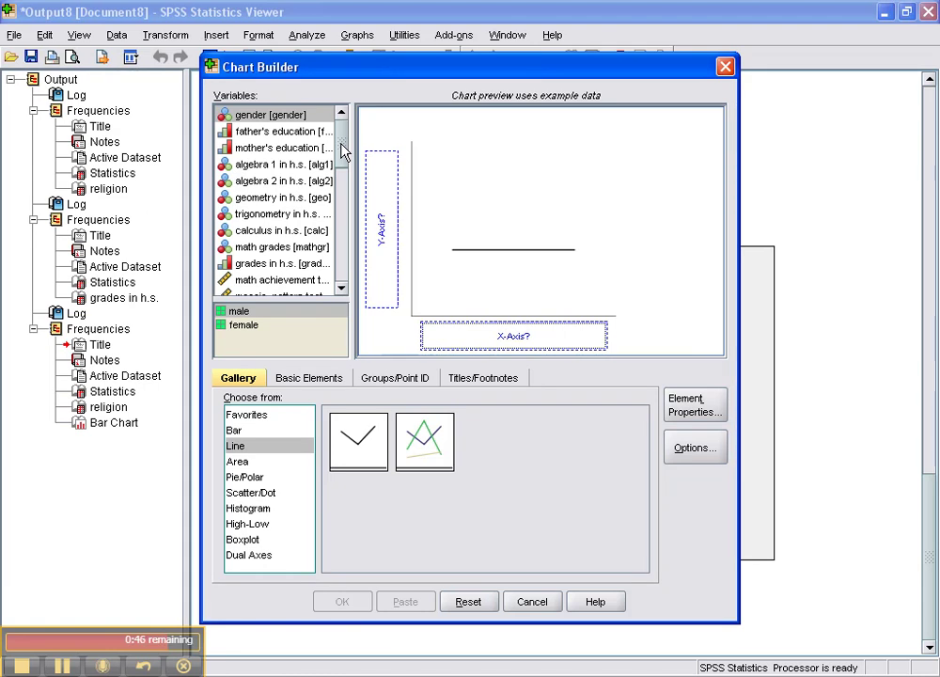
- Put motivation scale on the X-axis and create the line chart (mean 2.87, N = 73)
{"action": "left_click_drag", "start_coordinate": [342, 152], "coordinate": [339, 190]}
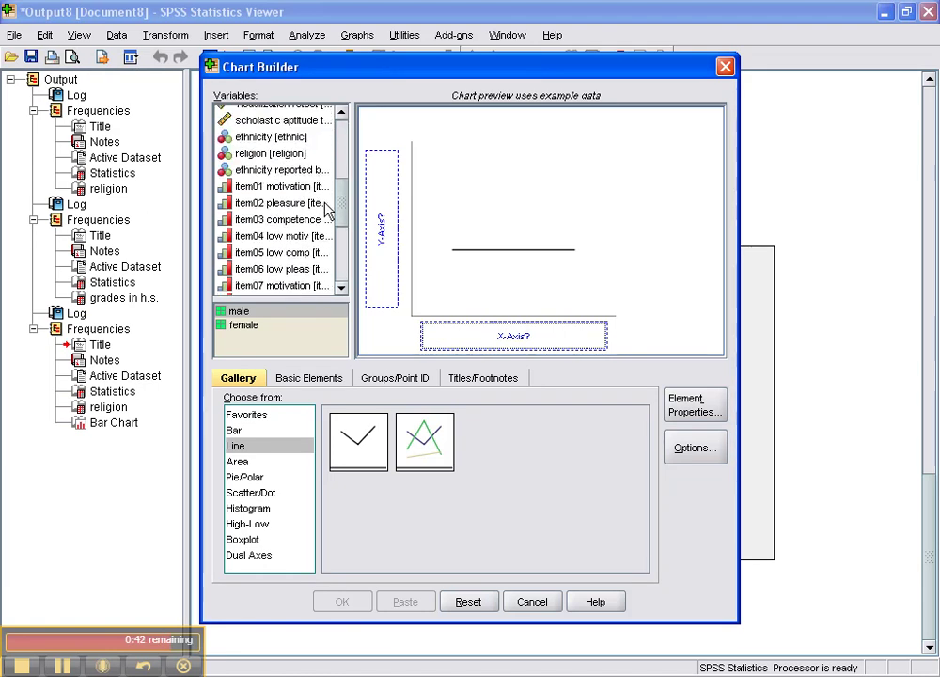
{"action": "mouse_move", "coordinate": [339, 190]}
{"action": "left_mouse_down"}
{"action": "mouse_move", "coordinate": [328, 194]}
{"action": "mouse_move", "coordinate": [327, 146]}
{"action": "left_mouse_up"}
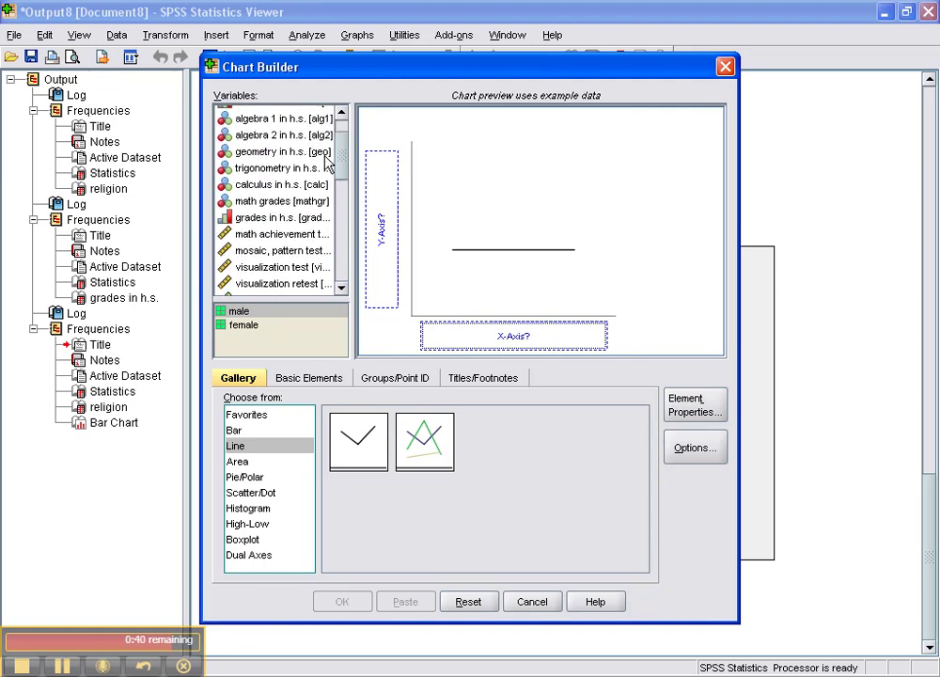
{"action": "left_click_drag", "start_coordinate": [327, 139], "coordinate": [327, 237]}
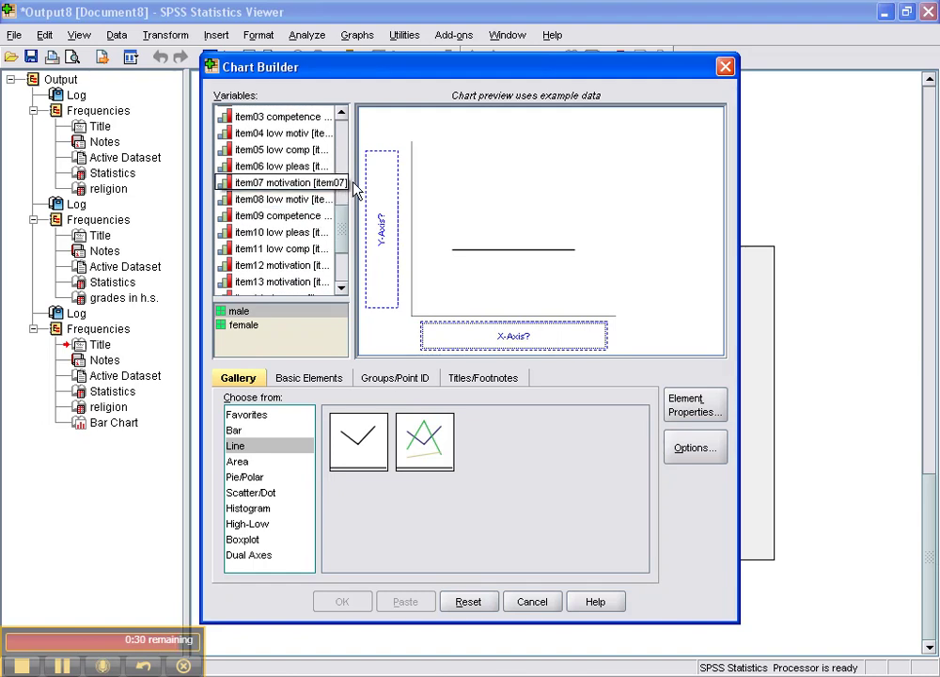
{"action": "left_click_drag", "start_coordinate": [355, 181], "coordinate": [449, 182]}
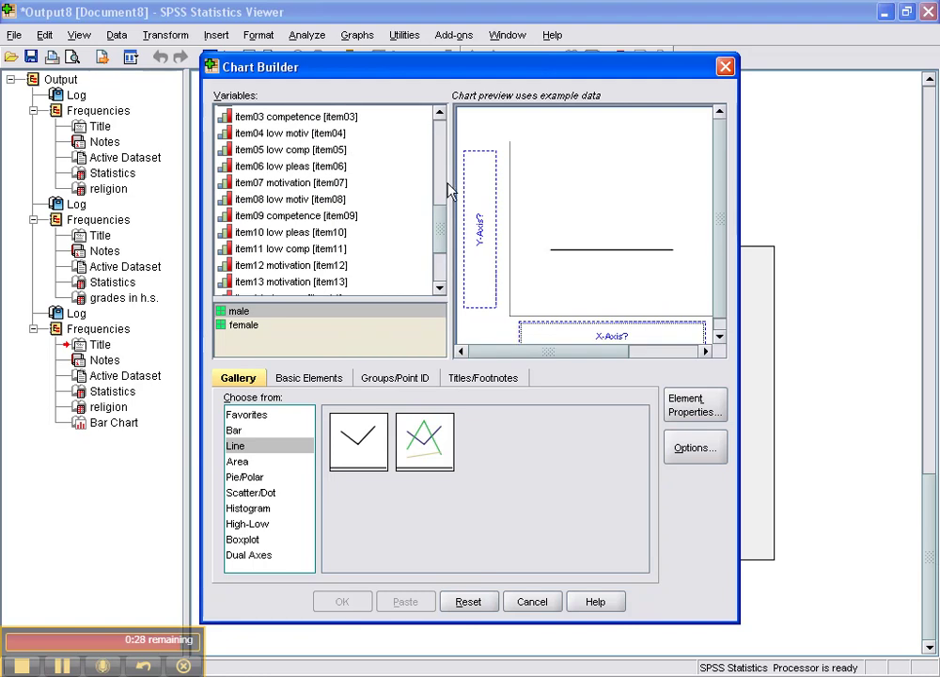
{"action": "scroll", "coordinate": [442, 235], "scroll_direction": "up", "scroll_amount": 1}
{"action": "mouse_move", "coordinate": [442, 235]}
{"action": "left_mouse_down"}
{"action": "mouse_move", "coordinate": [439, 148]}
{"action": "mouse_move", "coordinate": [437, 278]}
{"action": "left_mouse_up"}
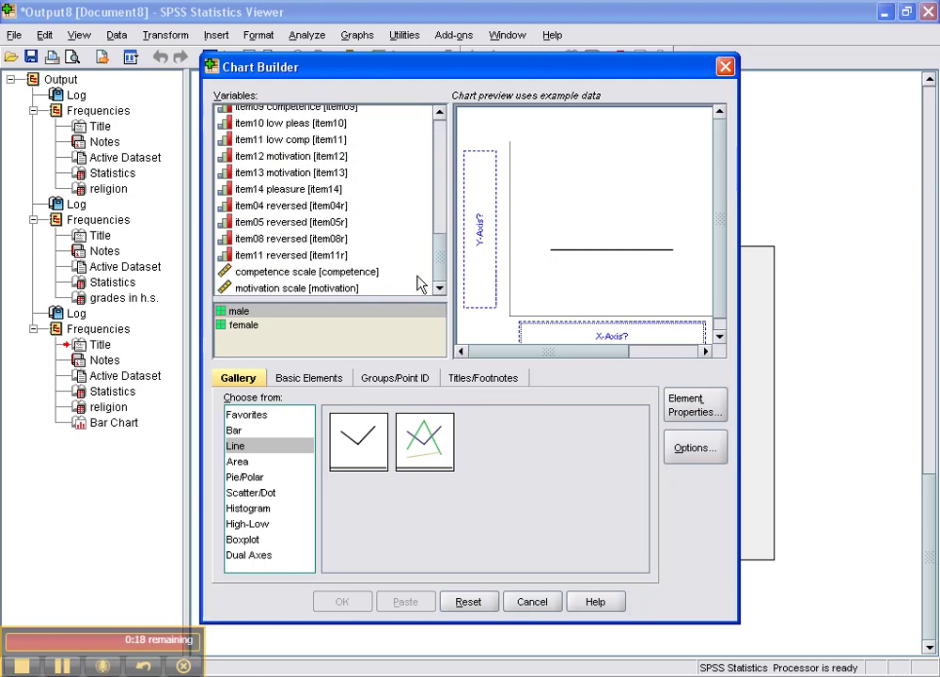
{"action": "mouse_move", "coordinate": [265, 294]}
{"action": "left_mouse_down"}
{"action": "mouse_move", "coordinate": [434, 306]}
{"action": "mouse_move", "coordinate": [564, 337]}
{"action": "left_mouse_up"}
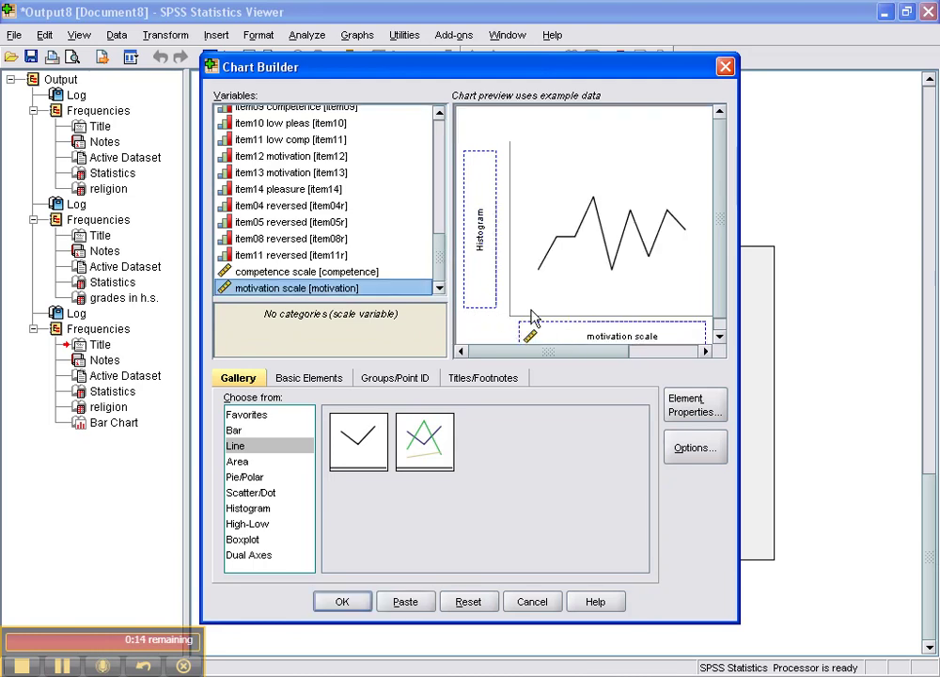
{"action": "left_click", "coordinate": [342, 601]}
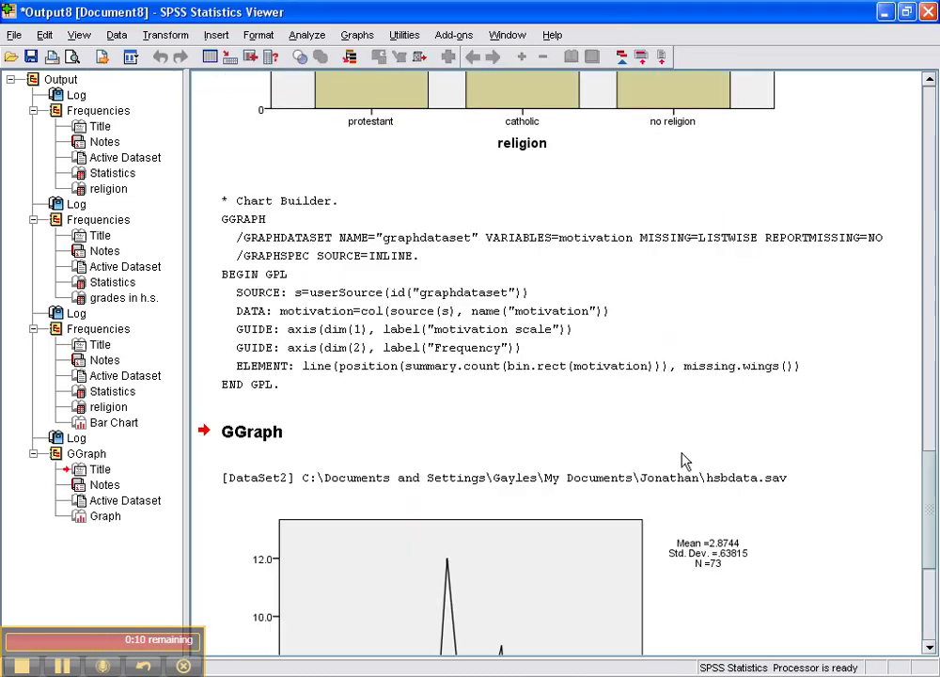